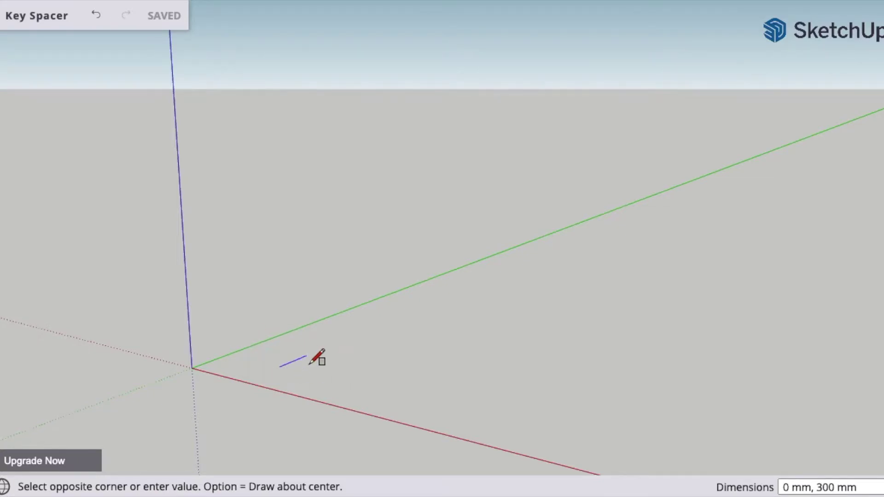
# Draw a 46 mm × 31.5 mm rectangle and view it from above.
pyautogui.scroll(3, 309, 363)
pyautogui.write('46mm, 31.5mm')
pyautogui.press('Return')
pyautogui.moveTo(229, 334); pyautogui.dragTo(270, 253, button='middle')
pyautogui.scroll(3, 319, 244)
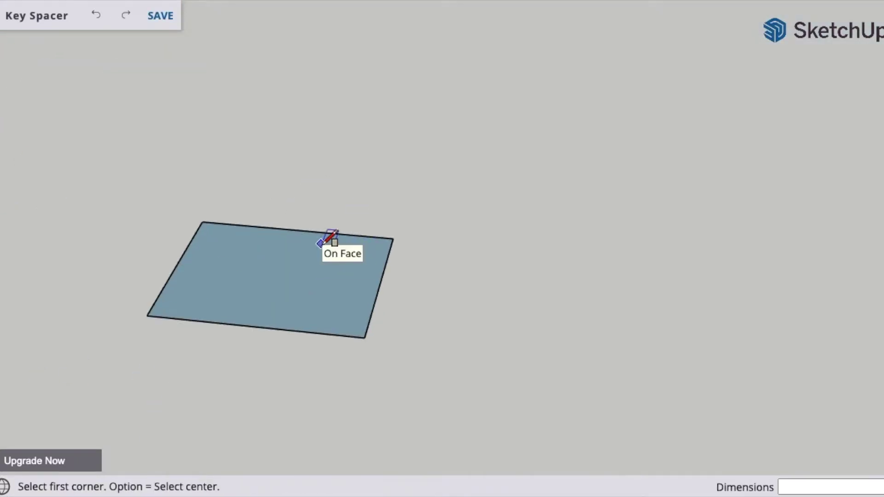
# Draw a circle beside the rectangle and paste a copy next to it.
pyautogui.click(36, 249)
pyautogui.click(474, 259)
pyautogui.click(496, 260)
pyautogui.click(501, 194)
pyautogui.press('super+v')
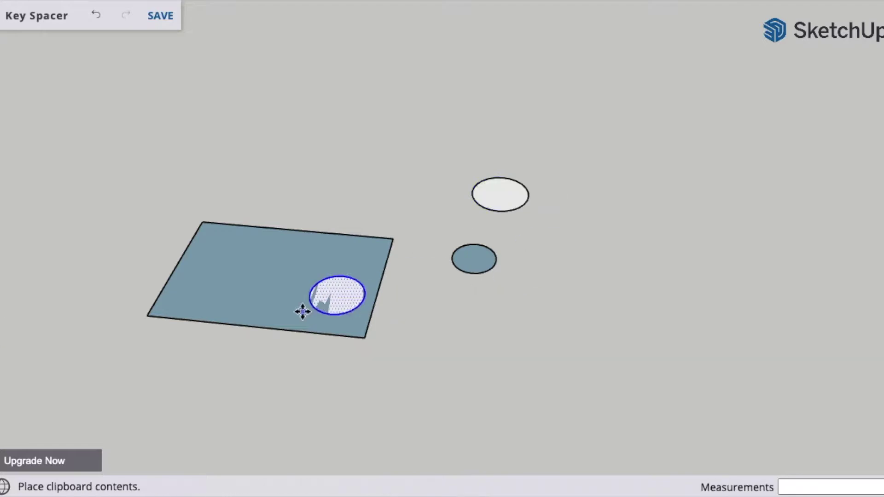
pyautogui.click(586, 250)
# Draw border lines inside the rectangle's edge, closing off the corner squares.
pyautogui.press('l')
pyautogui.click(379, 282)
pyautogui.scroll(3, 375, 277)
pyautogui.click(369, 281)
pyautogui.click(340, 334)
pyautogui.click(315, 380)
pyautogui.click(368, 386)
pyautogui.click(361, 193)
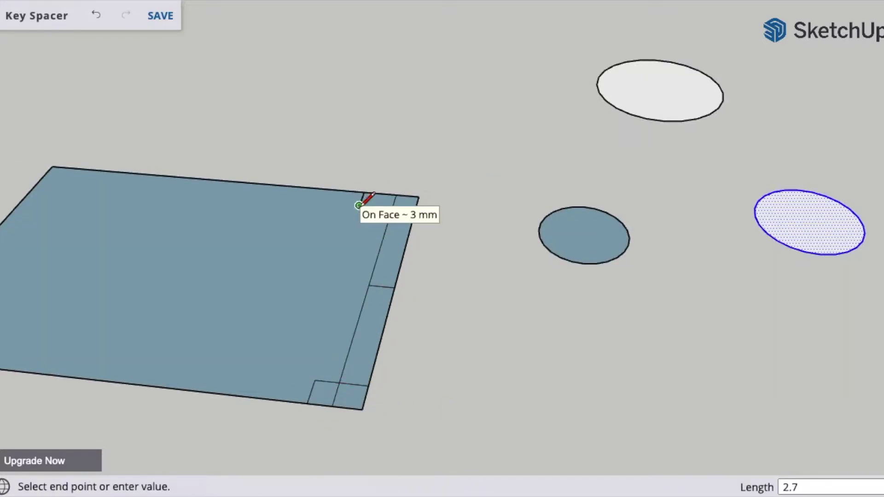
pyautogui.click(361, 206)
pyautogui.click(416, 210)
pyautogui.press('space')
# Move a circle onto the rectangle, locking the move to 12 mm.
pyautogui.press('m')
pyautogui.click(865, 227)
pyautogui.press('l')
pyautogui.click(182, 339)
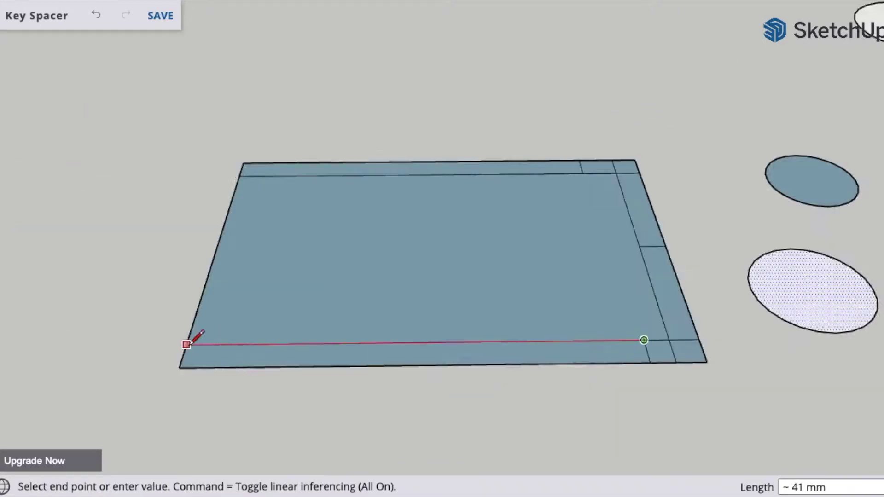
pyautogui.press('m')
pyautogui.click(809, 316)
pyautogui.click(567, 365)
pyautogui.moveTo(823, 203); pyautogui.dragTo(745, 118, button='middle')
pyautogui.write('12')
pyautogui.press('Return')
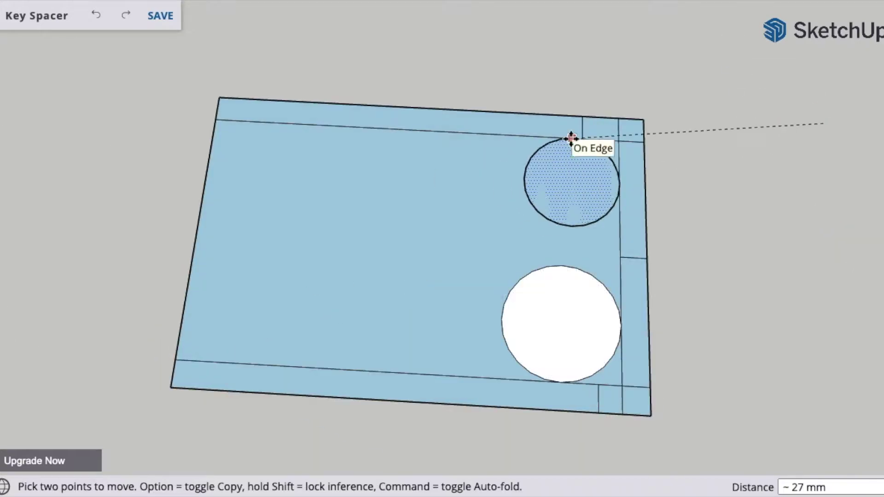
pyautogui.press('Escape')
pyautogui.scroll(-3, 483, 198)
pyautogui.press('space')
pyautogui.scroll(3, 446, 300)
# Move the second circle into the upper-right cell inside the border lines.
pyautogui.press('super+v')
pyautogui.press('super+z')
pyautogui.press('l')
pyautogui.click(418, 155)
pyautogui.click(394, 358)
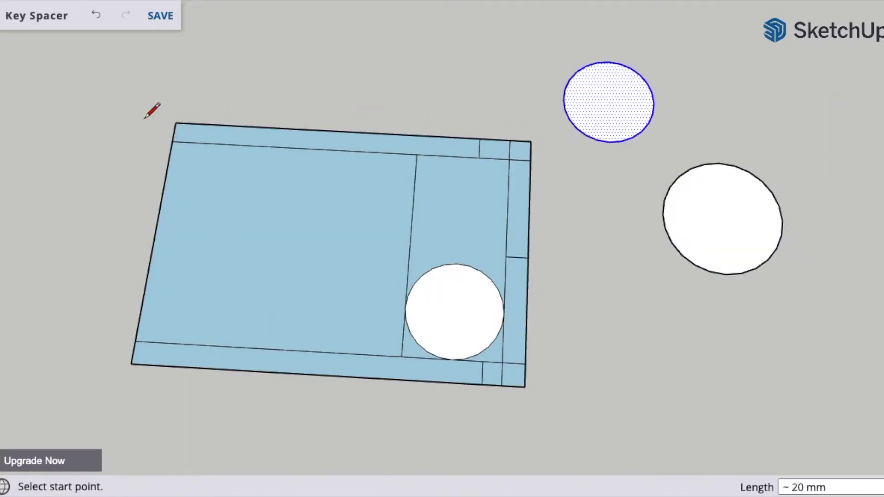
pyautogui.press('m')
pyautogui.click(609, 102)
pyautogui.click(457, 203)
pyautogui.scroll(3, 479, 244)
pyautogui.scroll(-2, 468, 270)
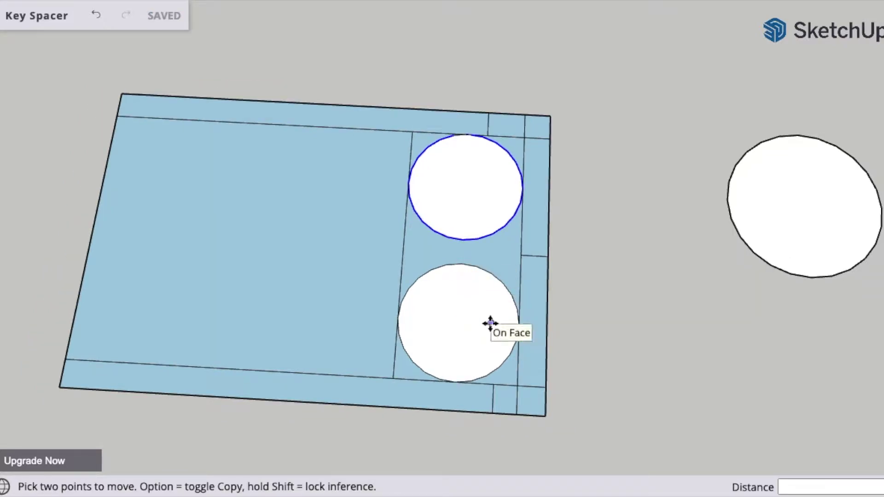
pyautogui.press('c')
pyautogui.press('space')
pyautogui.click(418, 427)
pyautogui.scroll(5, 482, 363)
# Cut and paste the upper half of the plate, then join it onto the lower plate.
pyautogui.scroll(-6, 482, 364)
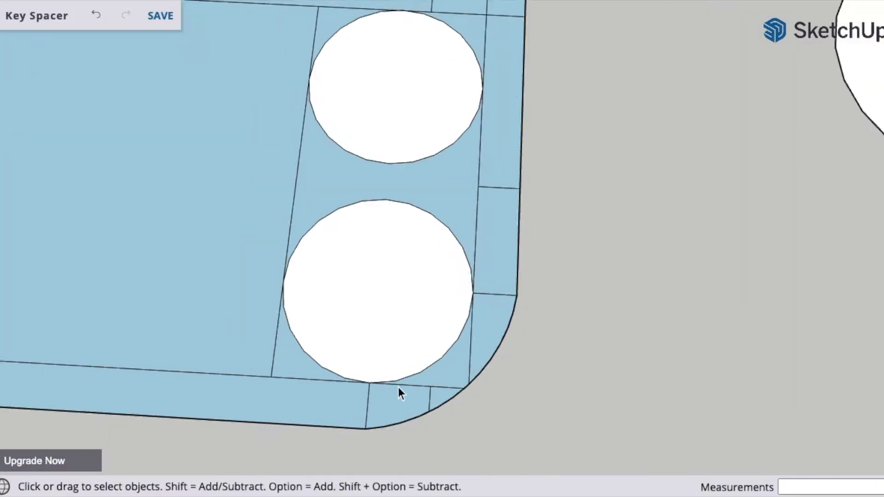
pyautogui.click(333, 308)
pyautogui.press('super+x')
pyautogui.press('super+v')
pyautogui.click(108, 135)
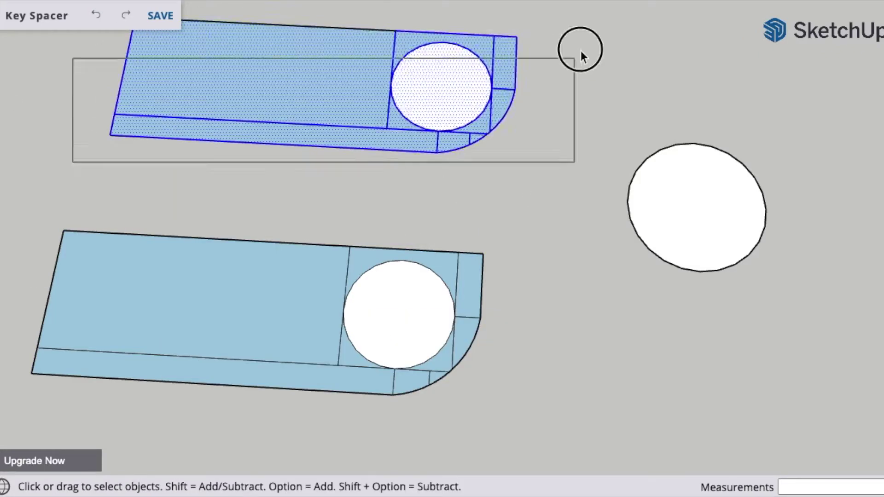
pyautogui.press('m')
pyautogui.click(515, 36)
pyautogui.click(519, 454)
pyautogui.press('space')
# Copy the plate's rounded right end to the left edge.
pyautogui.moveTo(519, 456); pyautogui.dragTo(351, 217, button='middle')
pyautogui.tripleClick(352, 217)
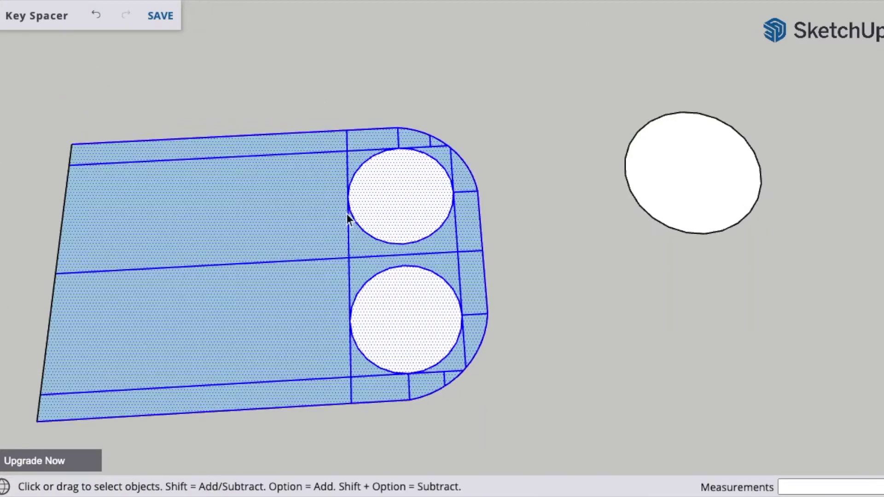
pyautogui.moveTo(502, 115); pyautogui.dragTo(326, 416)
pyautogui.press('m')
pyautogui.click(350, 264)
pyautogui.click(54, 274)
pyautogui.press('space')
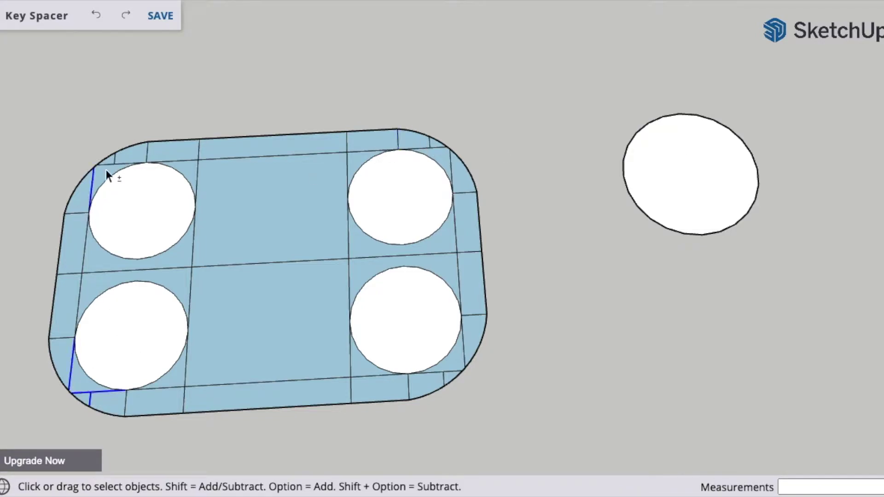
# Draw a 3 mm circle and move it into the upper-right hole.
pyautogui.press('c')
pyautogui.click(671, 174)
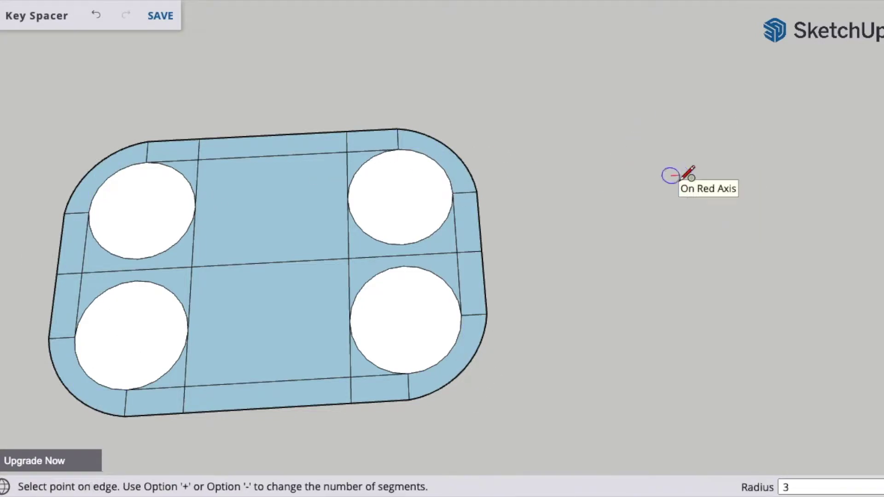
pyautogui.click(681, 181)
pyautogui.press('m')
pyautogui.click(678, 199)
pyautogui.click(585, 327)
pyautogui.press('l')
pyautogui.click(399, 150)
pyautogui.press('m')
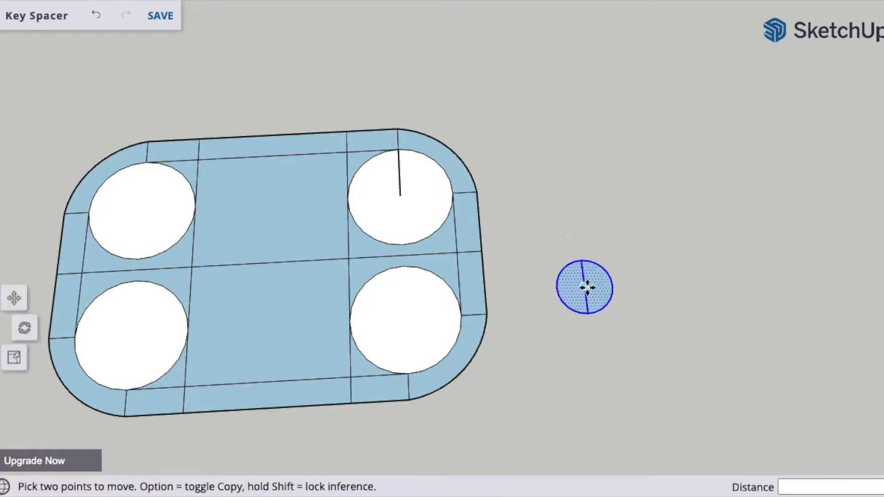
pyautogui.click(584, 288)
pyautogui.click(400, 197)
# Intersect the plate geometry's faces with the model.
pyautogui.tripleClick(239, 258)
pyautogui.rightClick(239, 258)
pyautogui.click(450, 276)
pyautogui.click(535, 266)
pyautogui.keyDown('shift'); pyautogui.click(74, 221); pyautogui.keyUp('shift')
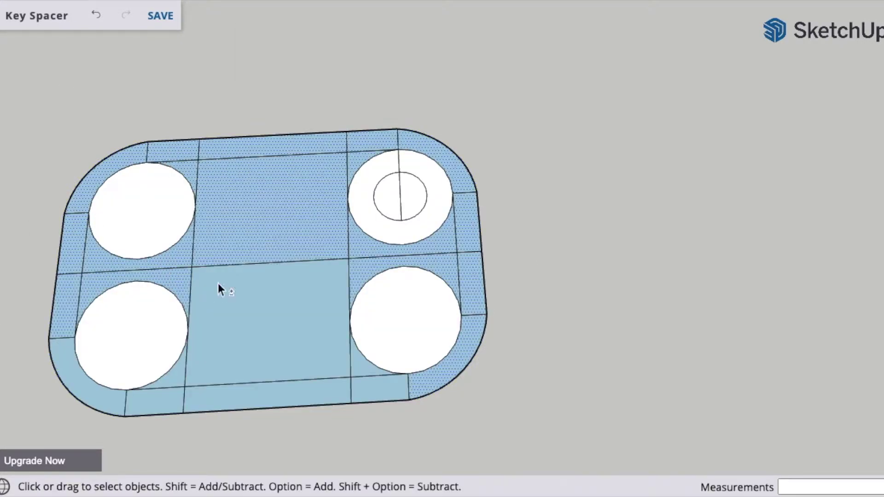
# Push/pull the plate faces 8 mm into a solid block.
pyautogui.press('p')
pyautogui.click(178, 181)
pyautogui.click(56, 188)
pyautogui.moveTo(56, 187); pyautogui.dragTo(61, 224, button='middle')
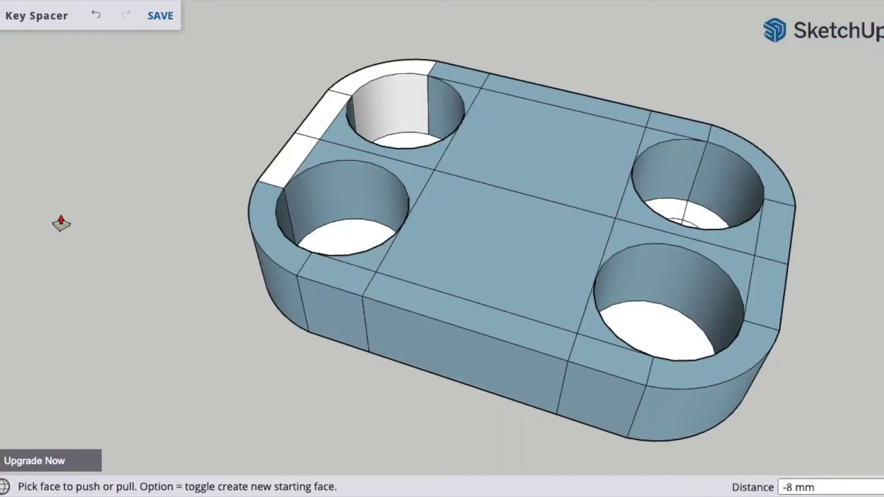
pyautogui.press('space')
# Raise the hole floors into cylindrical studs with Push/Pull.
pyautogui.moveTo(381, 108); pyautogui.dragTo(326, 332, button='middle')
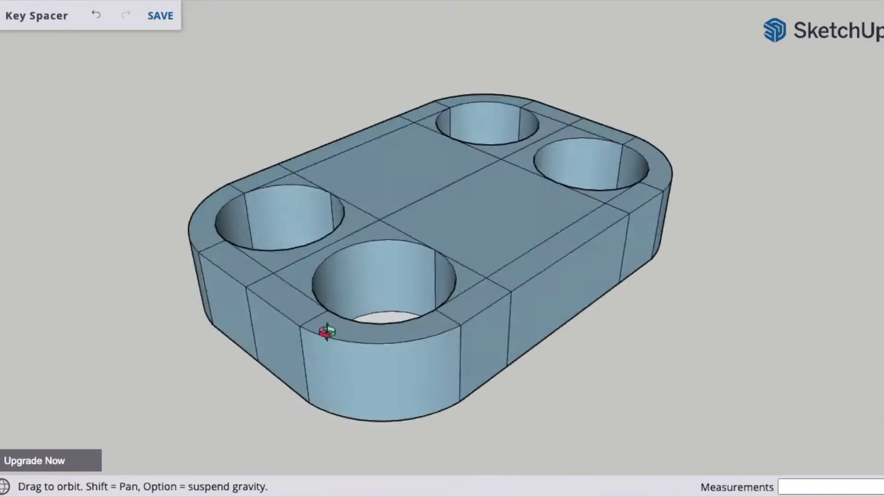
pyautogui.press('p')
pyautogui.doubleClick(278, 221)
pyautogui.click(355, 276)
pyautogui.click(355, 276)
pyautogui.click(562, 197)
pyautogui.moveTo(563, 197); pyautogui.dragTo(455, 205, button='middle')
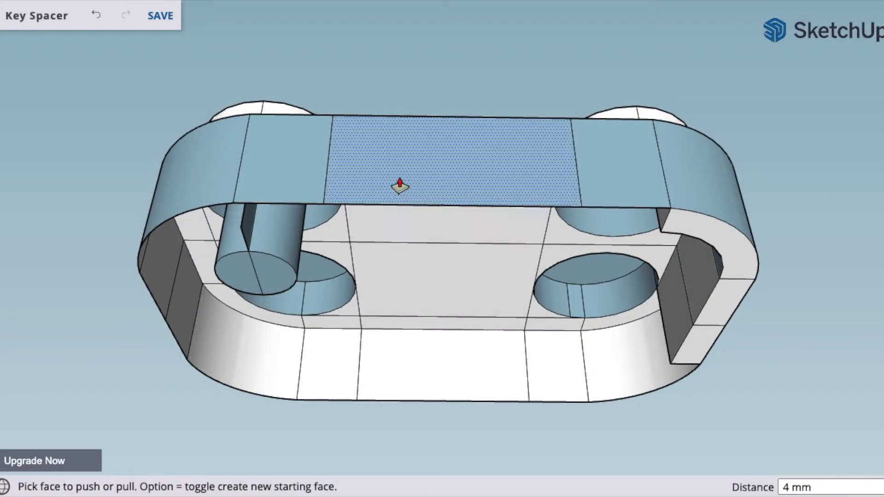
# Split the side face with a vertical line and draw the central channel's arc.
pyautogui.press('l')
pyautogui.click(453, 205)
pyautogui.click(451, 117)
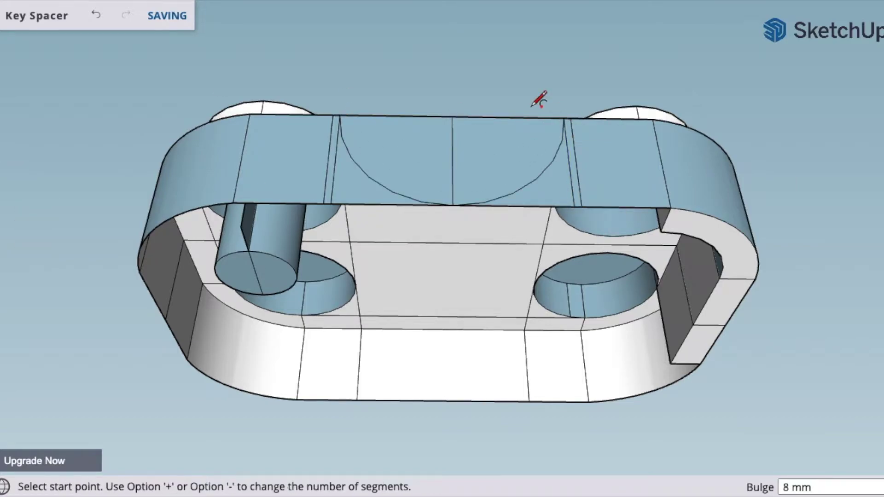
pyautogui.moveTo(537, 95); pyautogui.dragTo(367, 182, button='middle')
pyautogui.press('space')
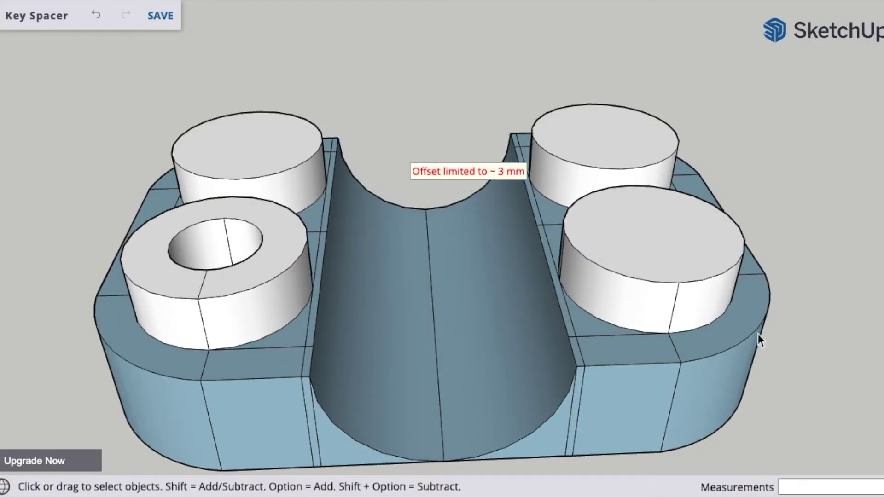
# Orbit around the model to inspect the channel and underside.
pyautogui.moveTo(479, 438); pyautogui.dragTo(418, 292, button='middle')
pyautogui.moveTo(389, 364); pyautogui.dragTo(454, 296, button='middle')
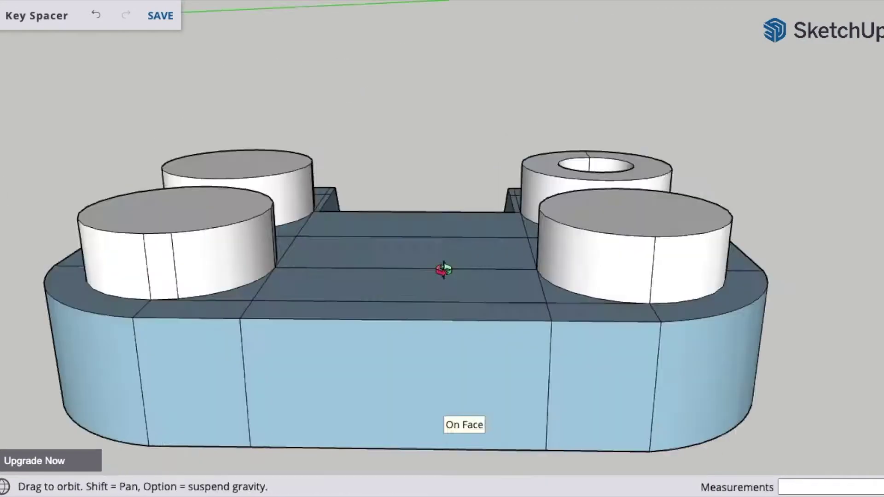
pyautogui.moveTo(442, 270); pyautogui.dragTo(277, 399, button='middle')
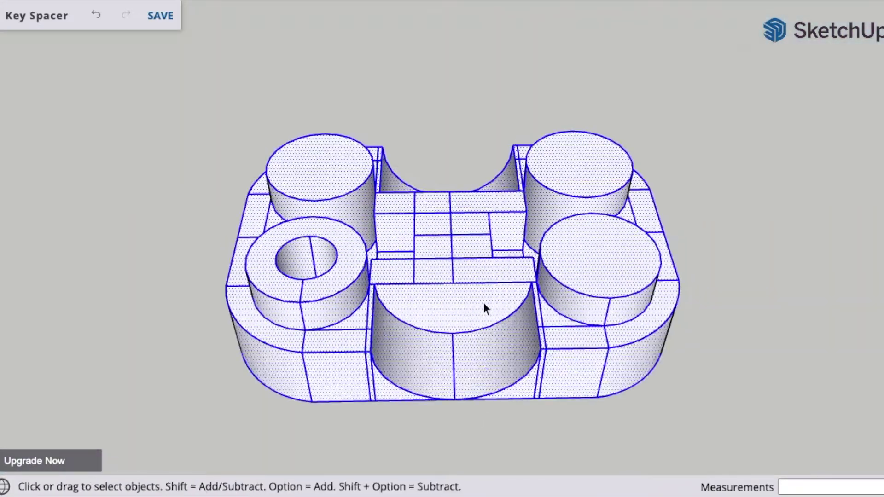
pyautogui.click(160, 16)
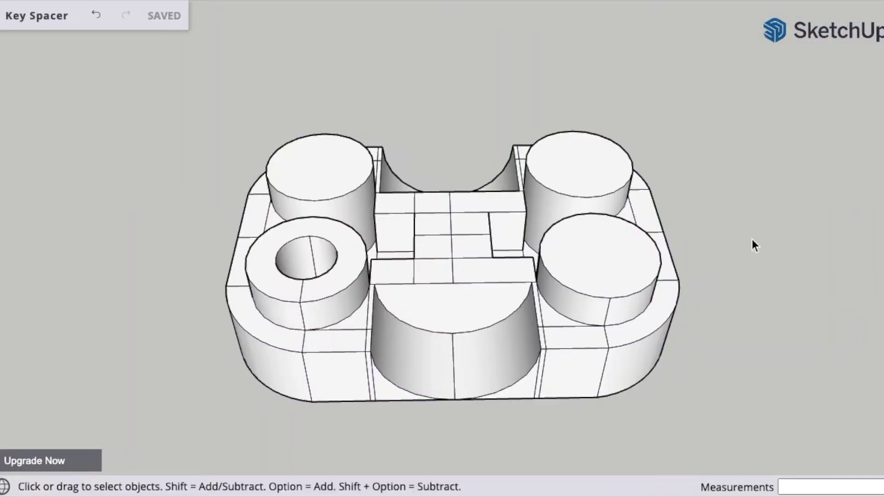
pyautogui.moveTo(753, 245); pyautogui.dragTo(323, 400, button='middle')
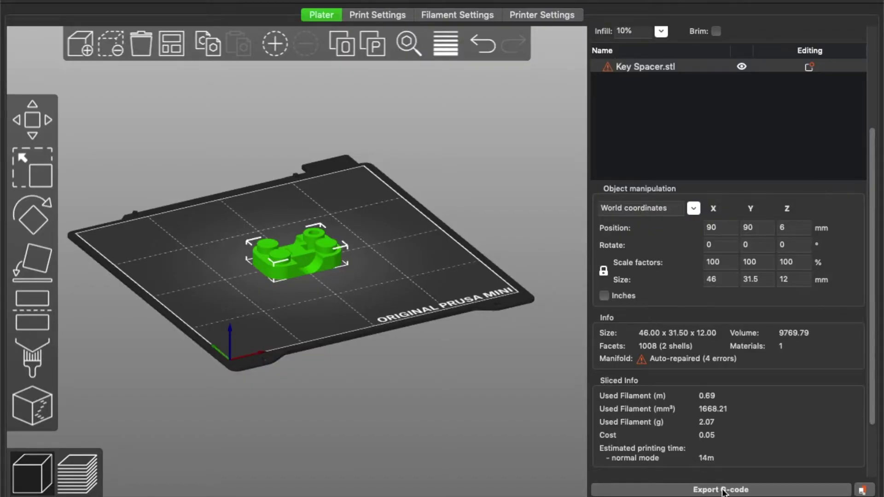
# Cancel the G-code export and inspect the sliced Key Spacer in the layer preview.
pyautogui.click(724, 491)
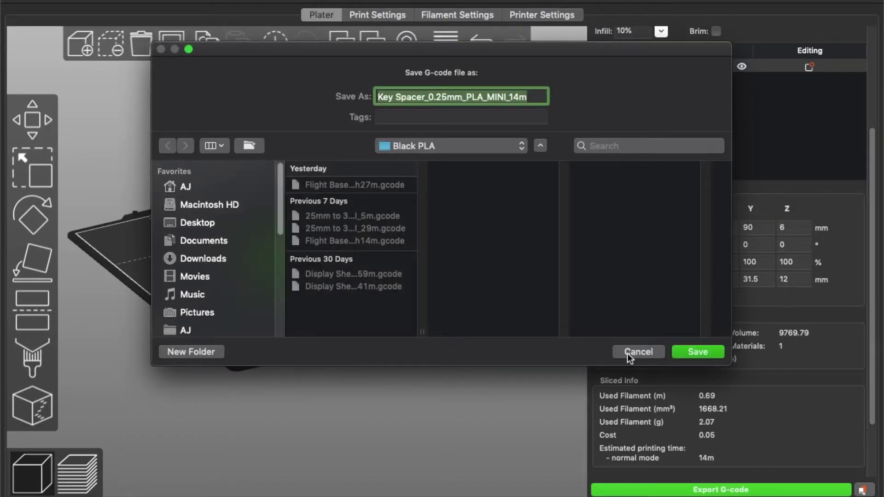
pyautogui.click(628, 353)
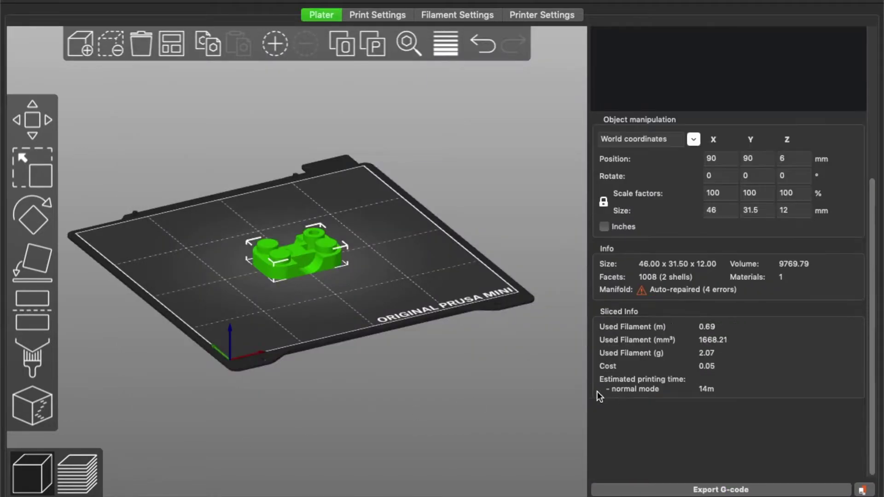
pyautogui.click(78, 472)
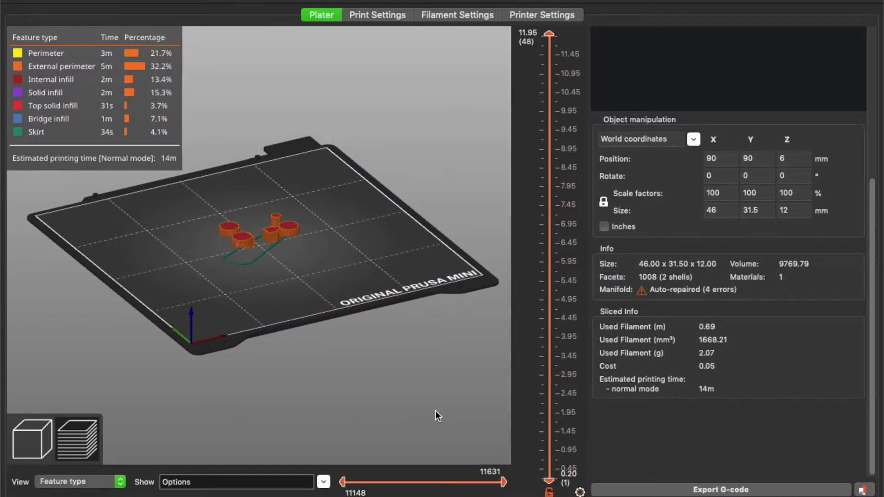
pyautogui.scroll(10, 292, 276)
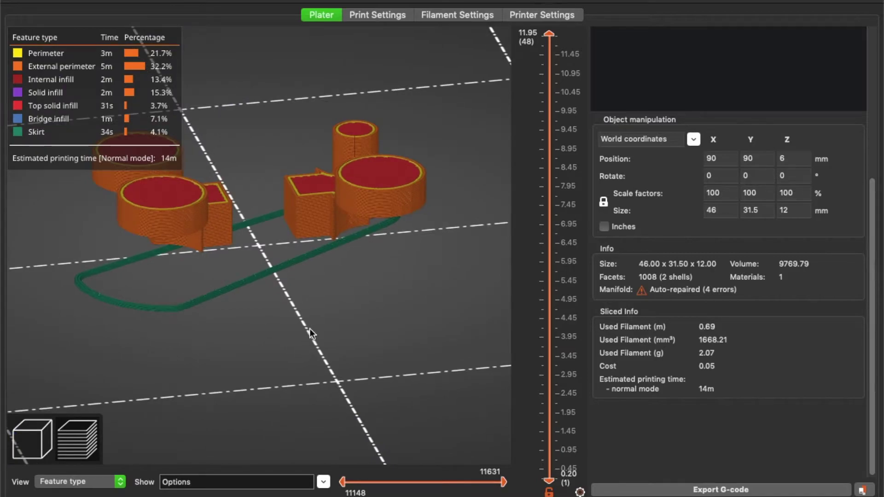
pyautogui.scroll(-5, 316, 322)
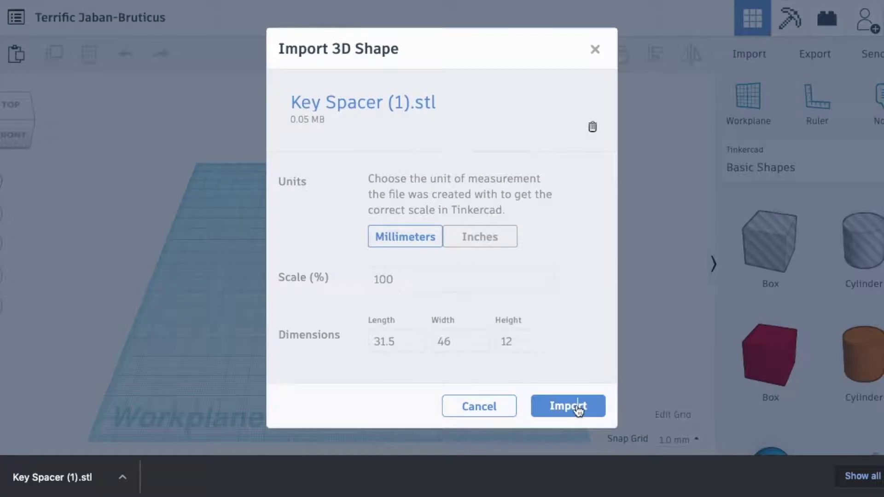
# Import Key Spacer (1).stl into Tinkercad and fit it in view.
pyautogui.click(568, 406)
pyautogui.moveTo(560, 394); pyautogui.dragTo(527, 328, button='right')
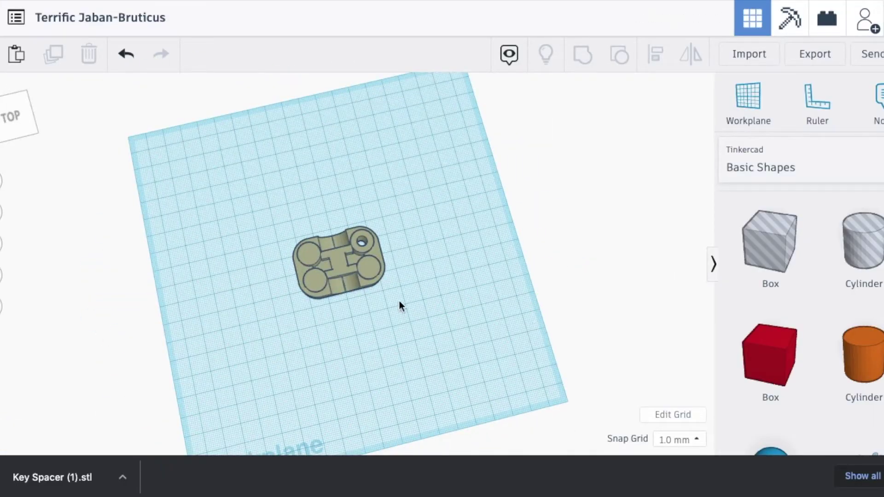
pyautogui.press('f')
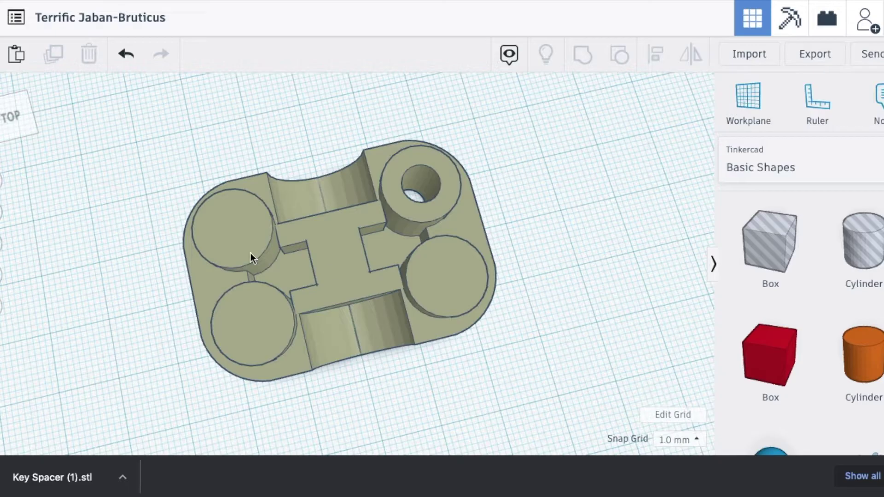
pyautogui.moveTo(612, 166); pyautogui.dragTo(586, 272, button='right')
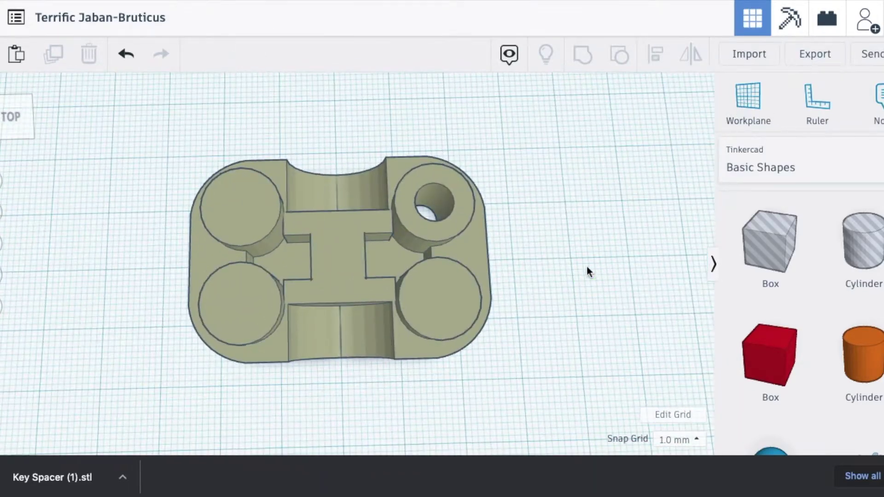
# Export the design as Terrific Jaban-Bruticus.stl and inspect its 30-minute sliced preview.
pyautogui.click(815, 54)
pyautogui.click(566, 232)
pyautogui.moveTo(694, 388); pyautogui.dragTo(562, 289, button='right')
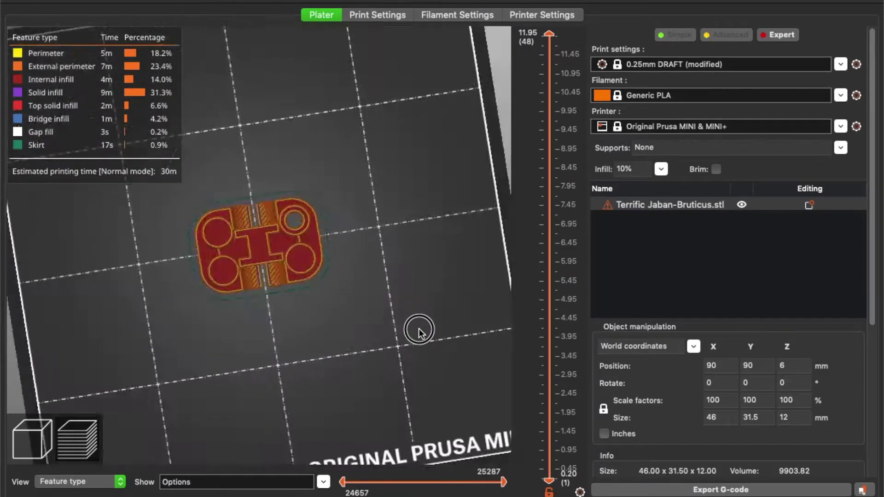
pyautogui.moveTo(418, 328); pyautogui.dragTo(407, 277)
pyautogui.moveTo(406, 354); pyautogui.dragTo(287, 283)
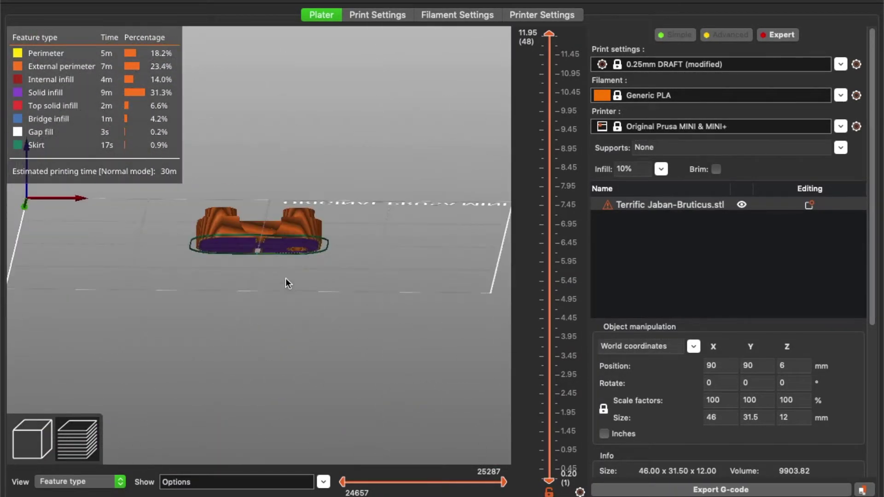
pyautogui.moveTo(427, 345); pyautogui.dragTo(430, 375)
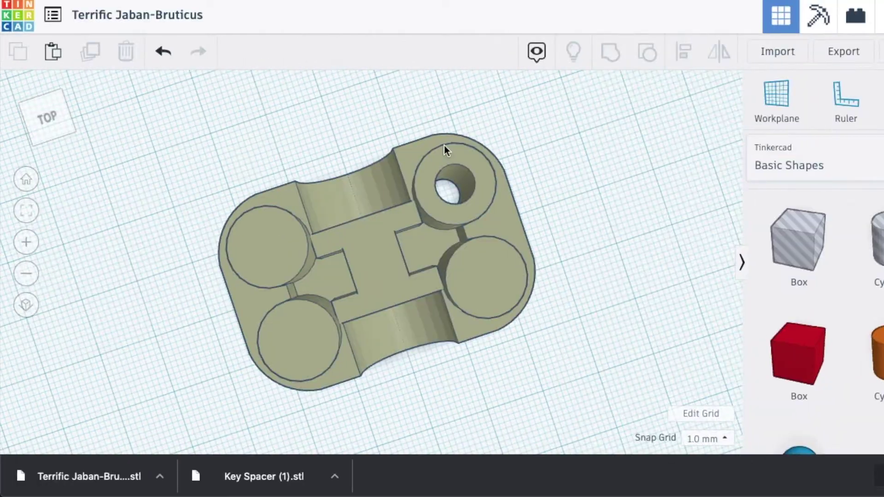
pyautogui.moveTo(444, 148); pyautogui.dragTo(545, 128, button='right')
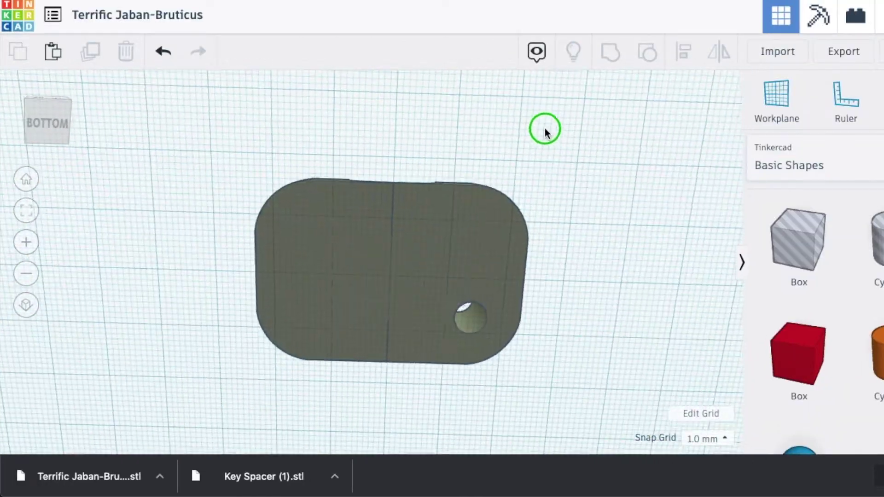
pyautogui.click(420, 214)
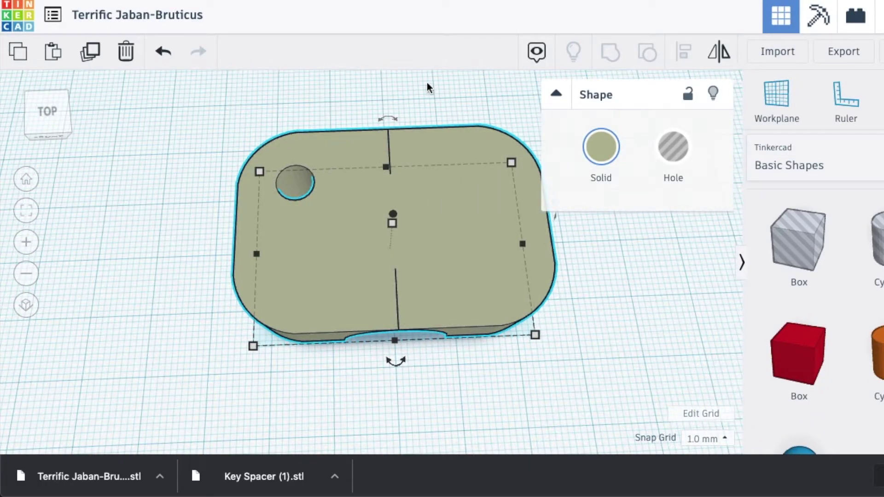
pyautogui.click(396, 427)
pyautogui.moveTo(391, 426); pyautogui.dragTo(592, 289, button='right')
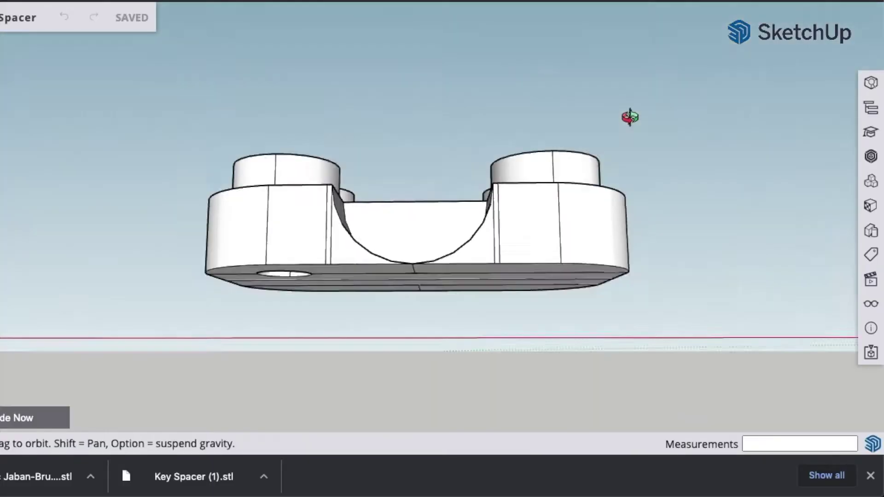
pyautogui.moveTo(627, 115)
pyautogui.mouseDown(button='middle')
pyautogui.moveTo(679, 130)
pyautogui.moveTo(645, 403)
pyautogui.moveTo(683, 340)
pyautogui.mouseUp(button='middle')
# Pull each top face up 1 mm to a common level, then save the model.
pyautogui.press('p')
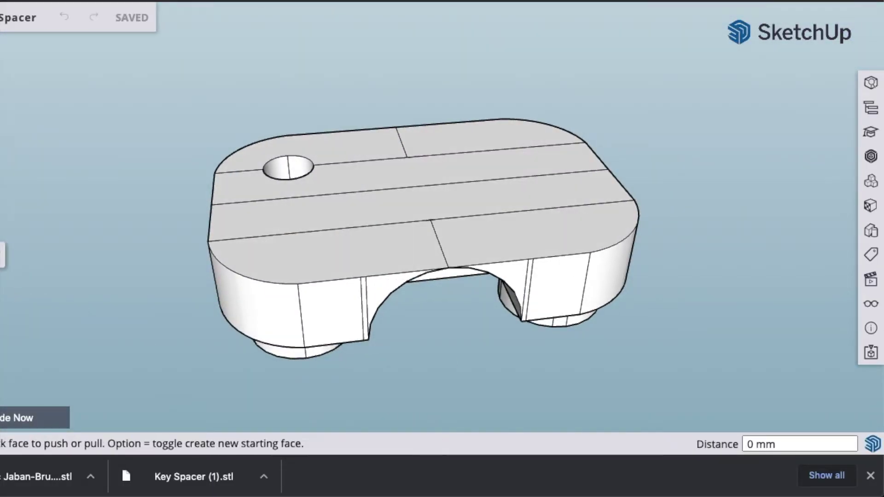
pyautogui.click(324, 157)
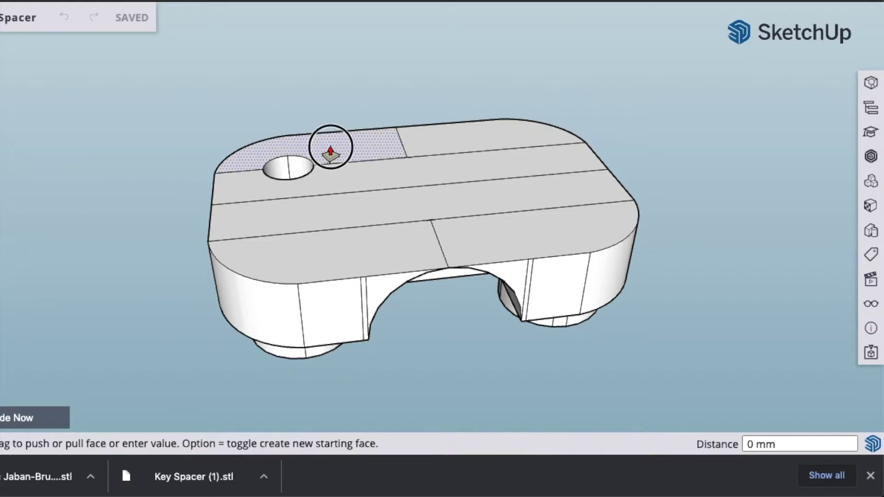
pyautogui.write('1')
pyautogui.press('Return')
pyautogui.click(467, 148)
pyautogui.click(426, 229)
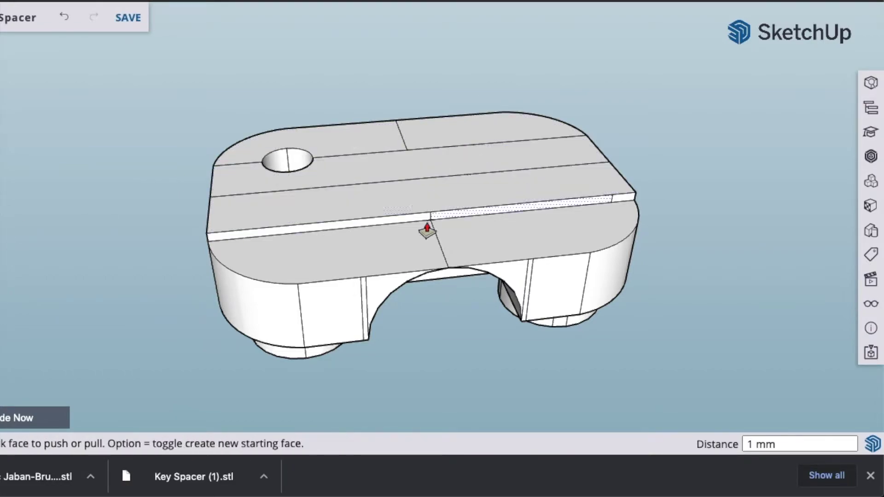
pyautogui.doubleClick(426, 229)
pyautogui.click(476, 223)
pyautogui.write('1')
pyautogui.press('Return')
pyautogui.click(141, 20)
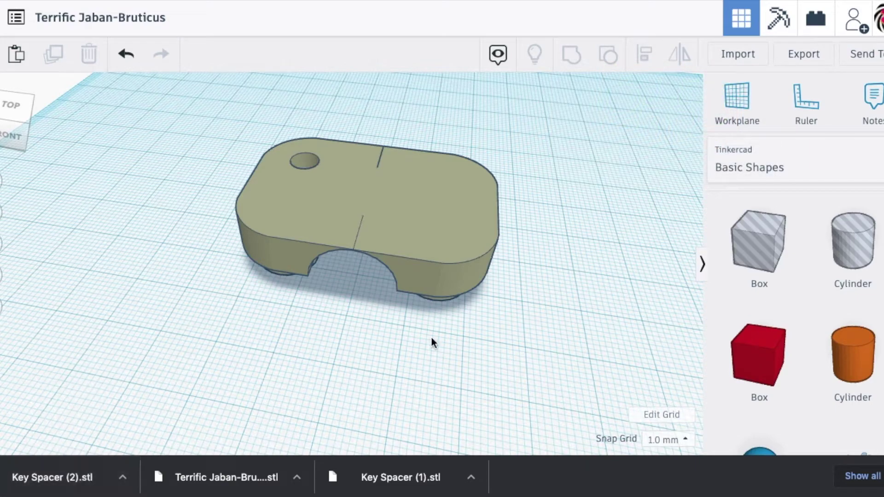
# Import Key Spacer (2).stl into Tinkercad and export it as an STL.
pyautogui.click(83, 479)
pyautogui.moveTo(83, 479); pyautogui.dragTo(544, 410)
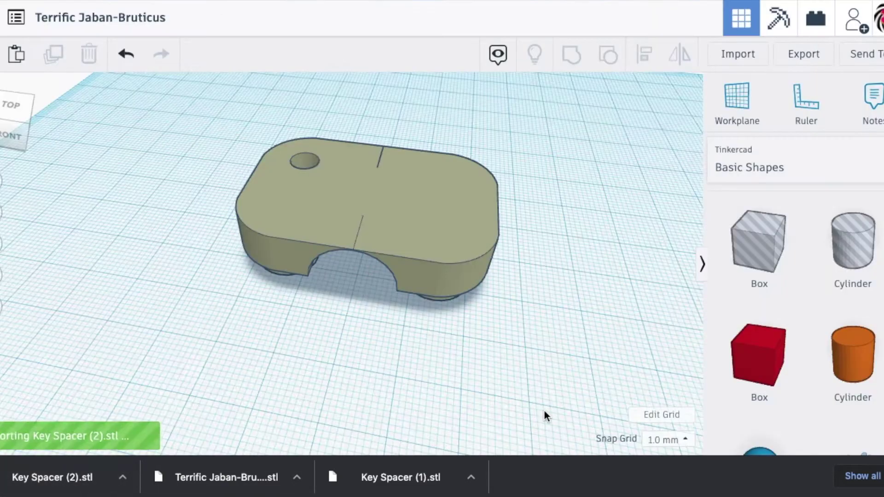
pyautogui.click(490, 259)
pyautogui.click(497, 281)
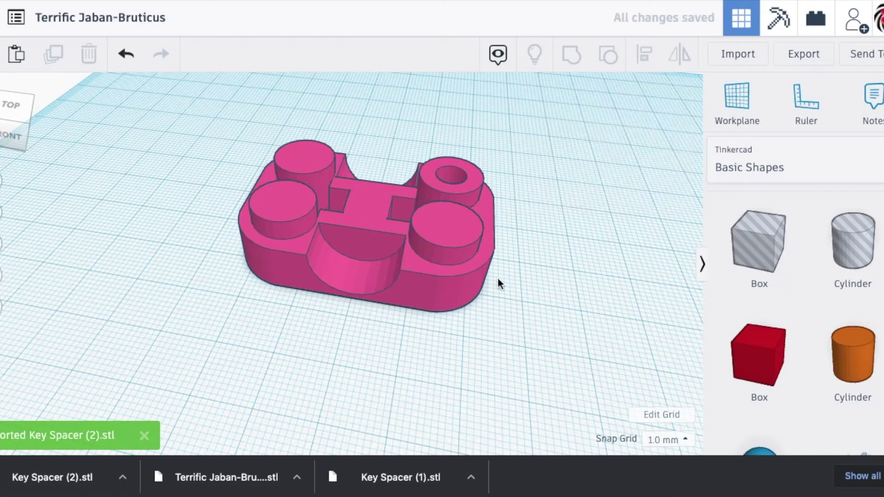
pyautogui.click(804, 54)
pyautogui.click(551, 211)
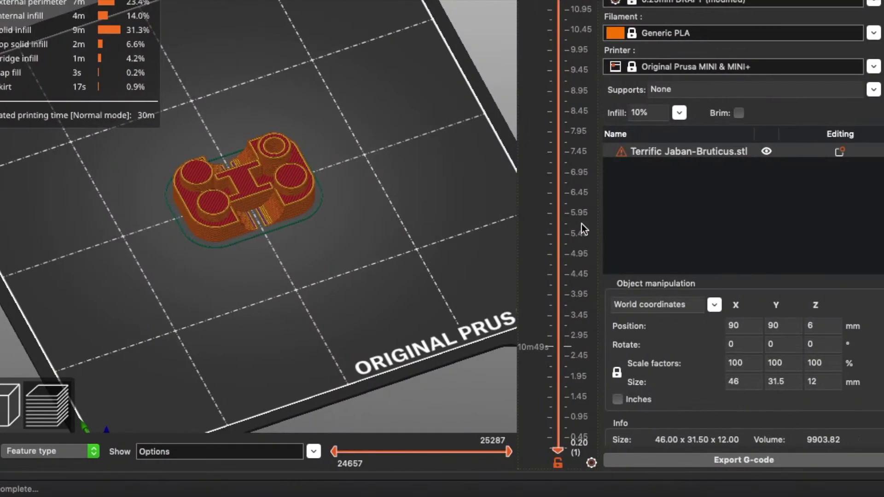
# Replace the old object in PrusaSlicer with the new STL and slice it.
pyautogui.press('Tab')
pyautogui.press('Delete')
pyautogui.moveTo(836, 474); pyautogui.dragTo(492, 282)
pyautogui.click(761, 464)
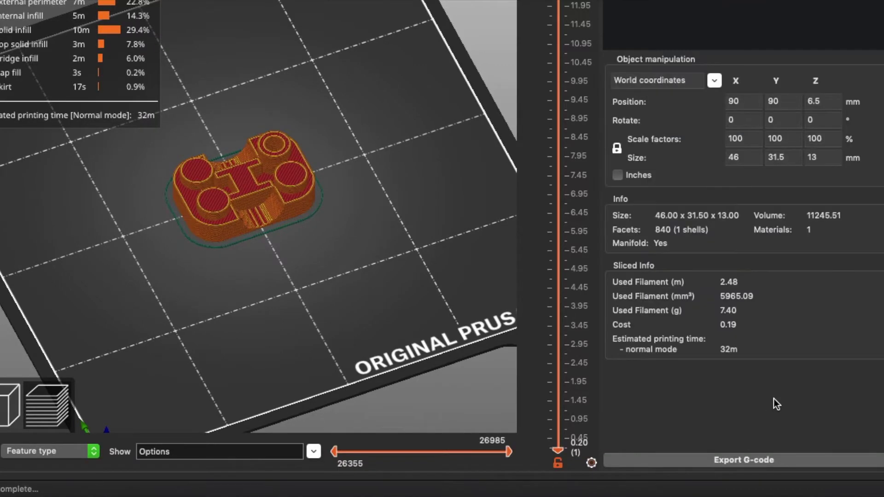
pyautogui.moveTo(460, 332); pyautogui.dragTo(368, 204)
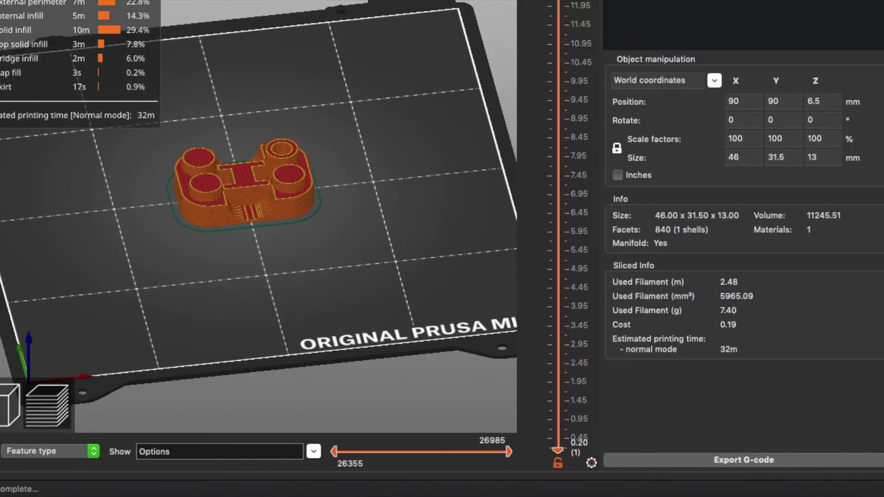